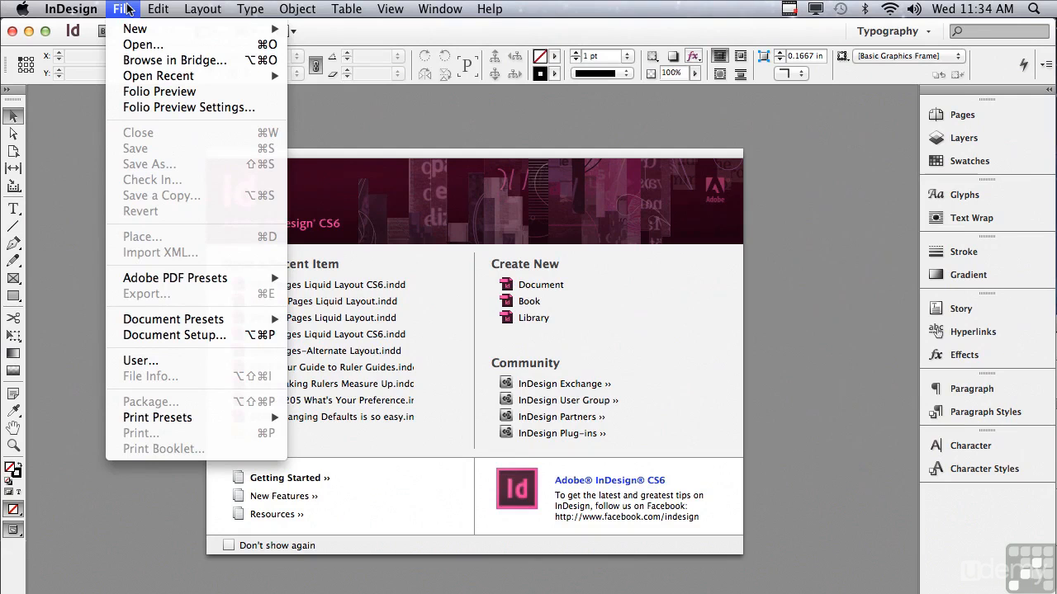
Start a new print document and set its number of pages to 4.
mouse_move(140, 30)
click(322, 34)
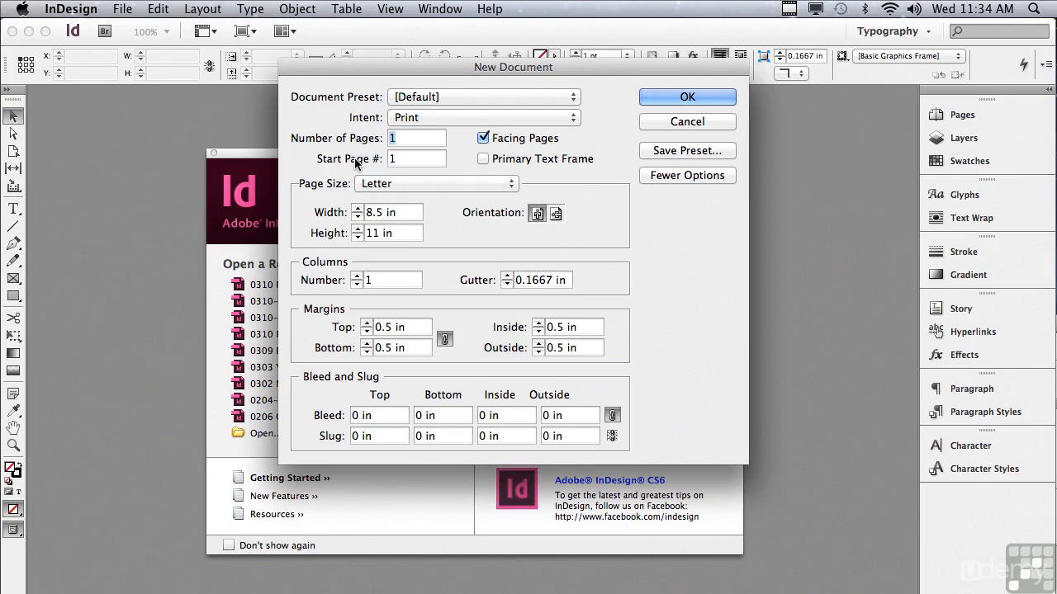
text(4)
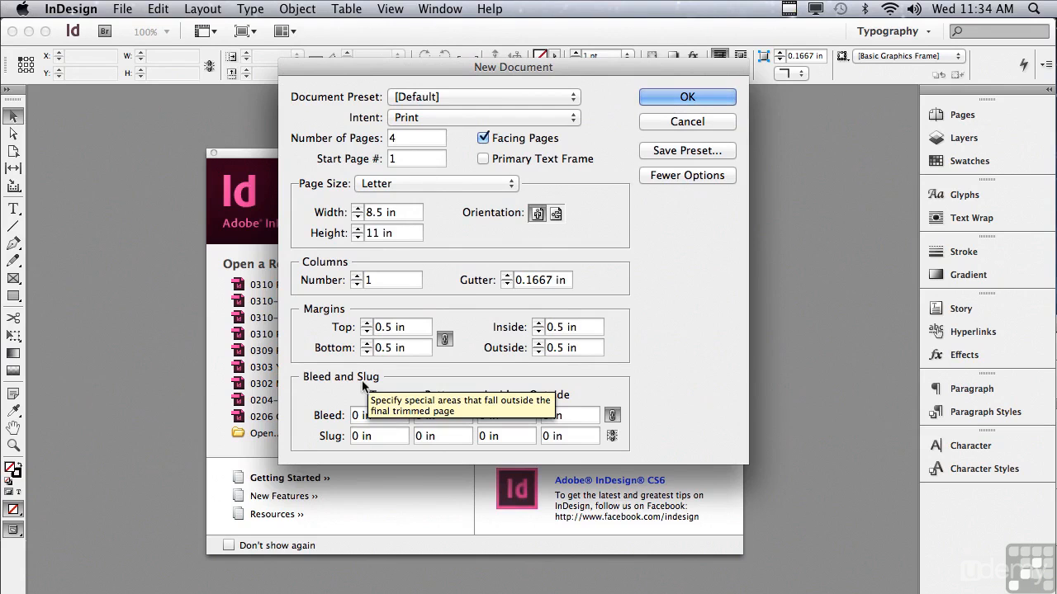
Set the bleed to 0.125 in on all four sides and create the Letter-size document.
click(658, 176)
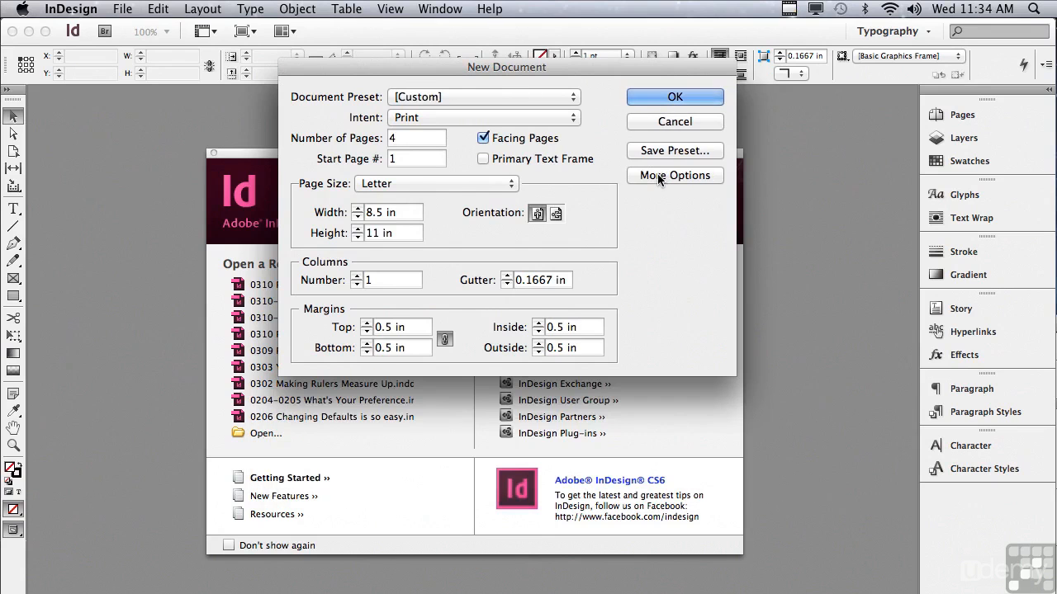
click(657, 174)
drag(382, 418, 333, 399)
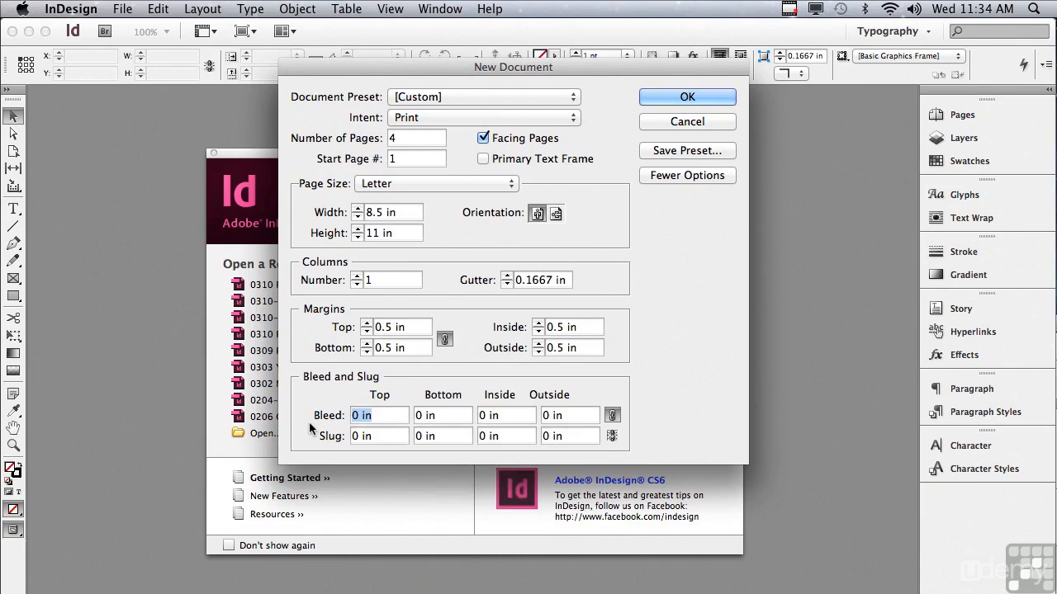
key(Up)
key(Up)
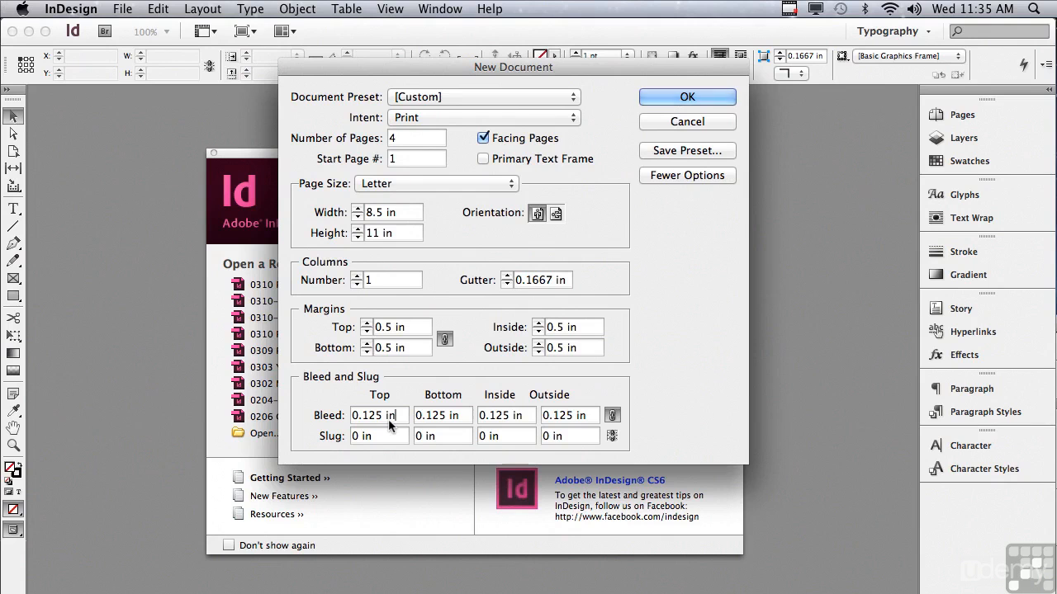
click(654, 92)
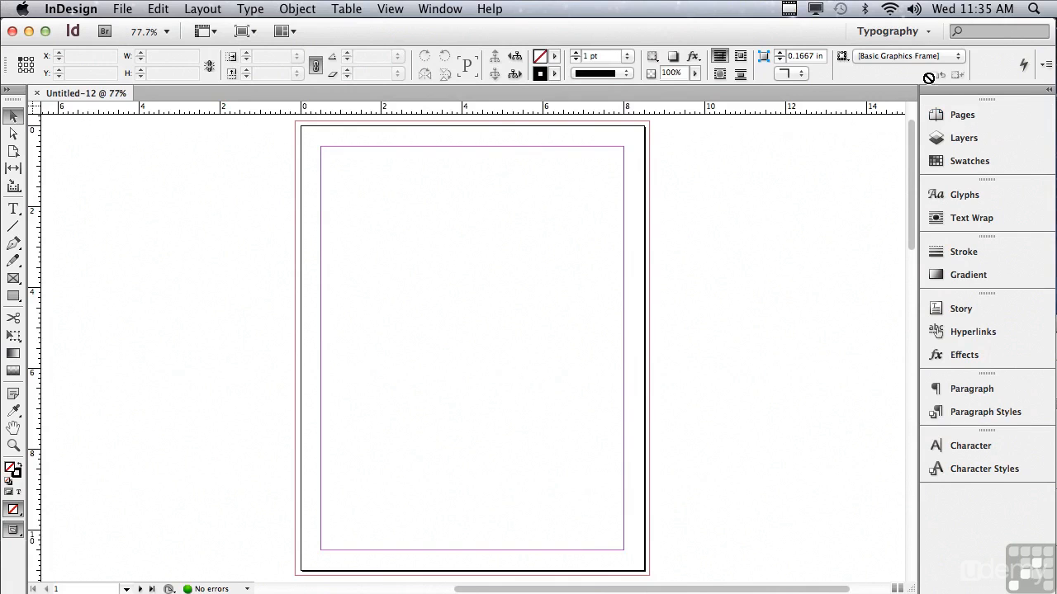
Choose the Typography workspace, and display page 2 and page 3 from the document's page thumbnails.
click(896, 33)
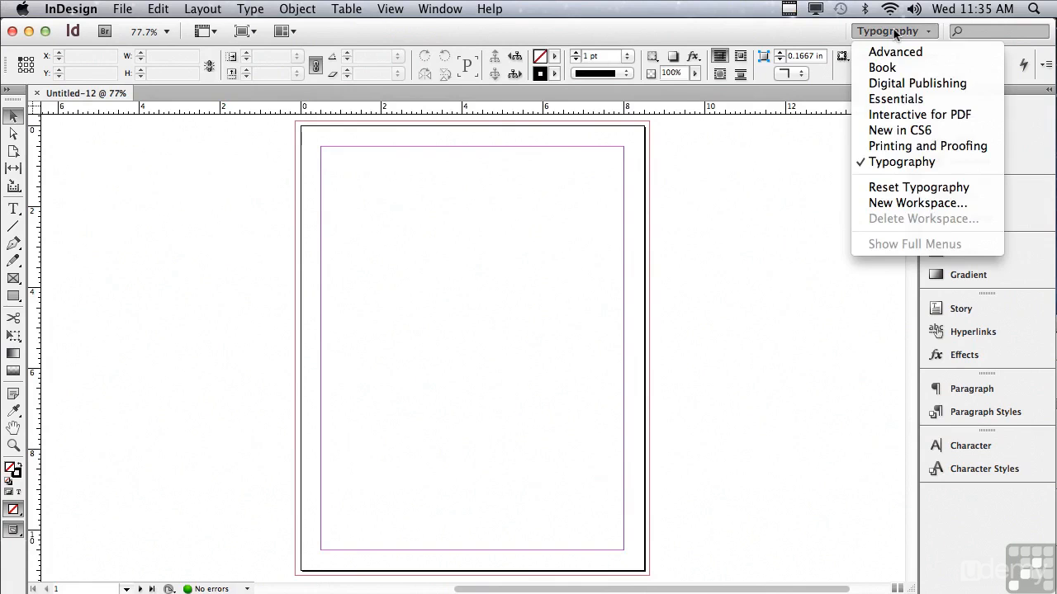
click(897, 163)
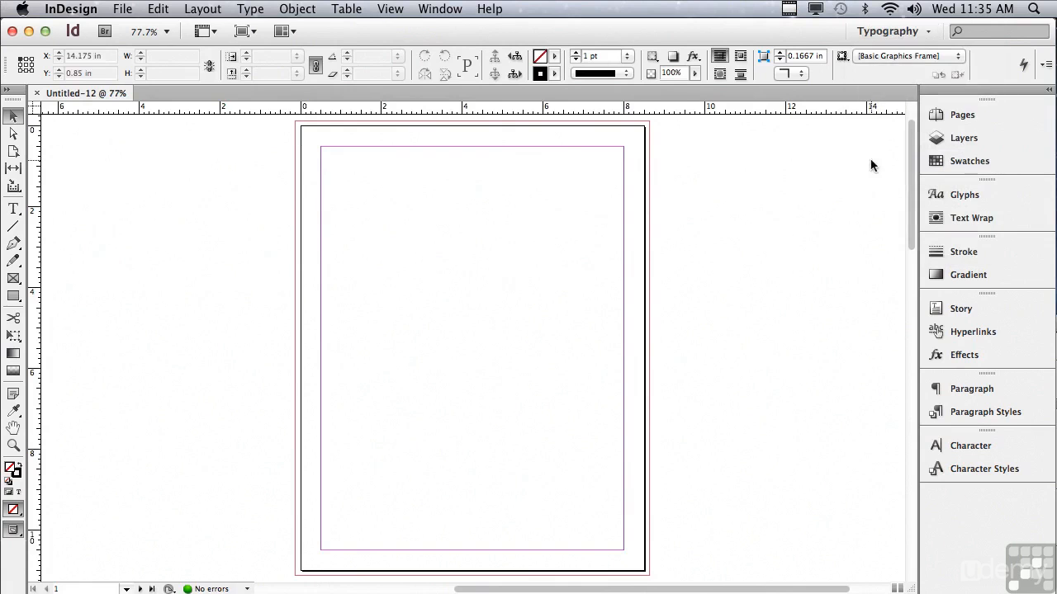
click(958, 116)
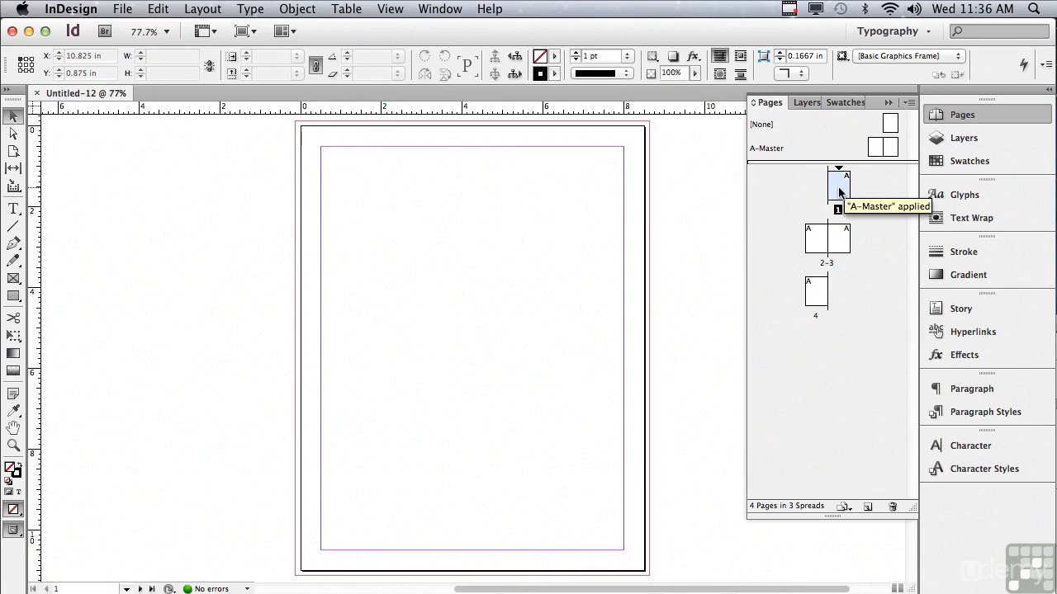
double_click(813, 236)
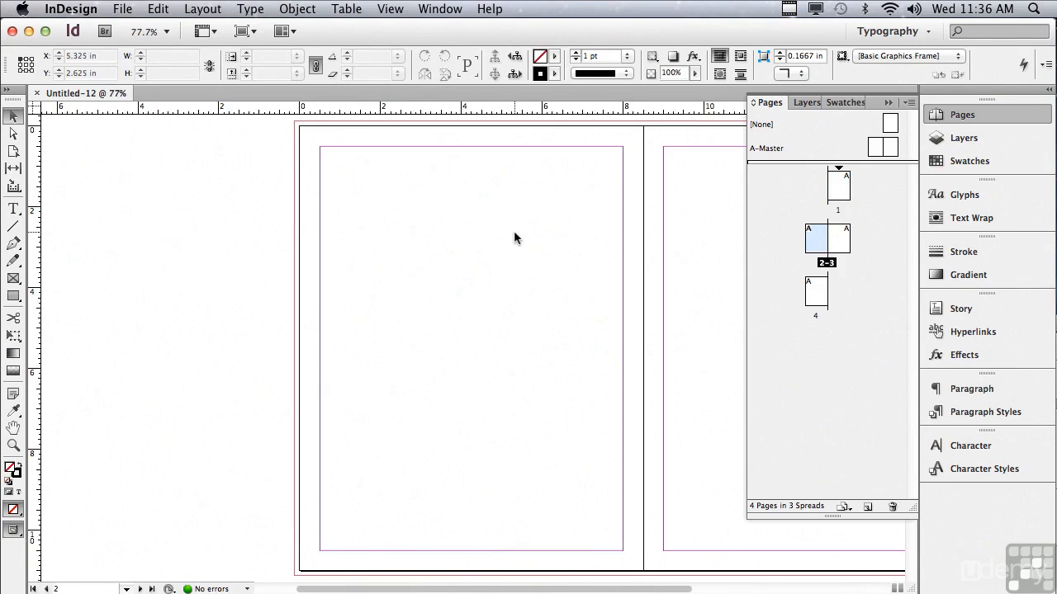
double_click(836, 239)
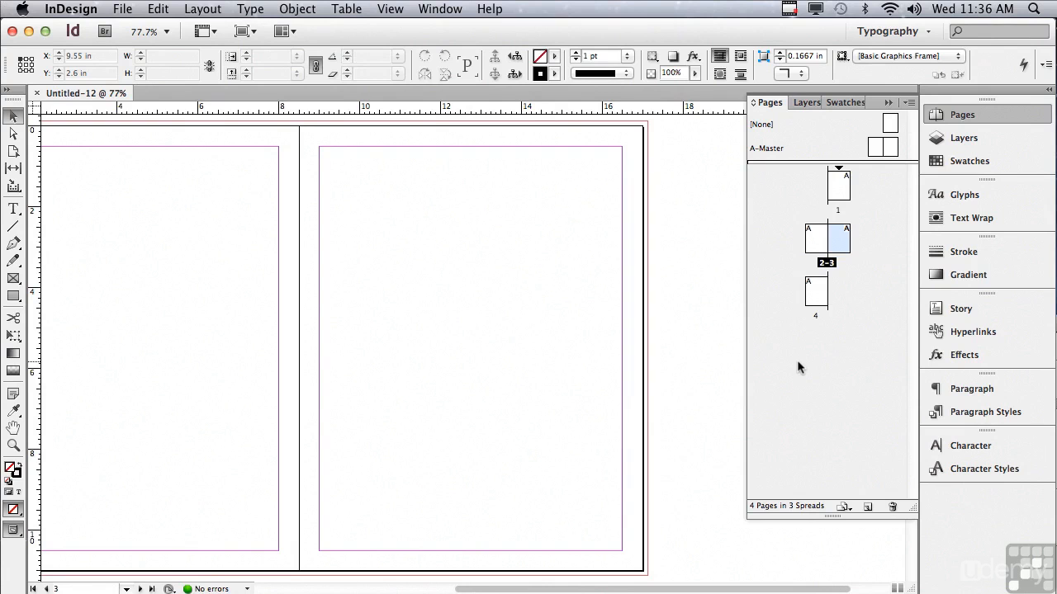
Add one page based on A-Master beside page 4 so it completes the 4-5 spread.
click(873, 148)
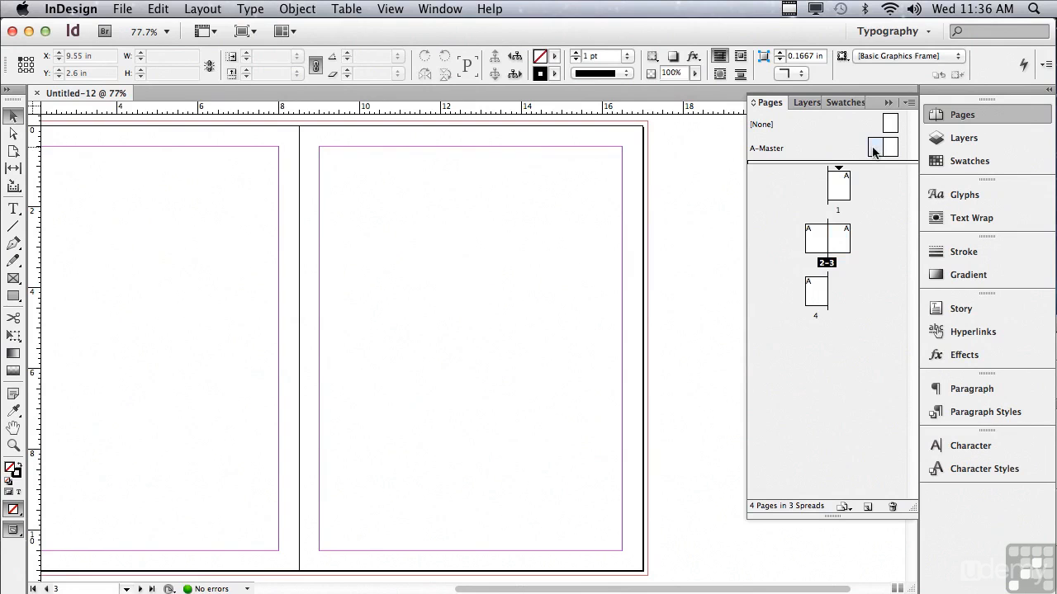
drag(873, 148, 840, 286)
drag(841, 286, 839, 283)
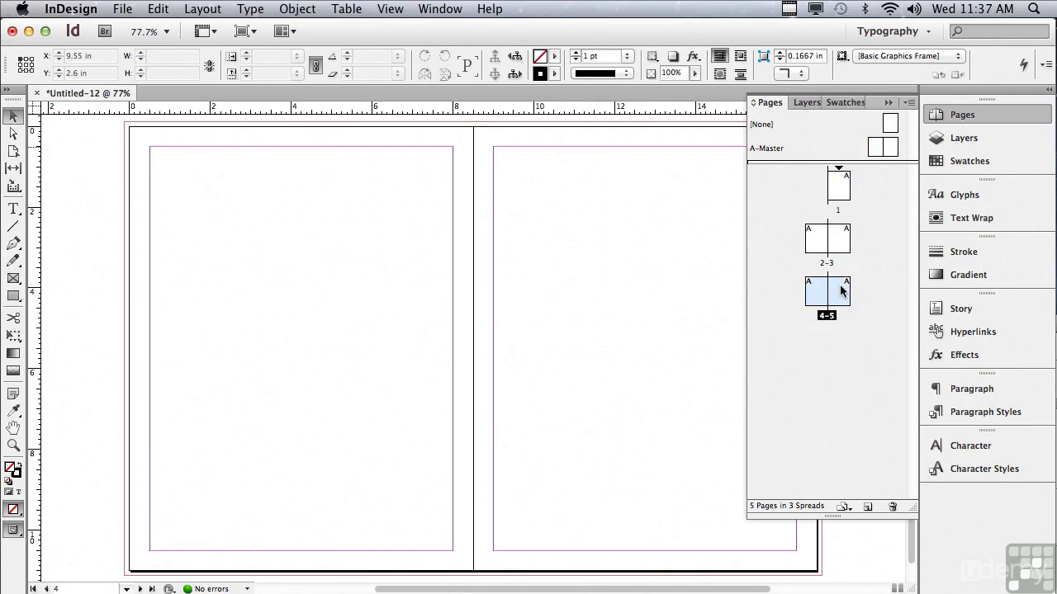
Add a full A-Master spread below pages 4-5, plus one single page after page 7.
click(771, 152)
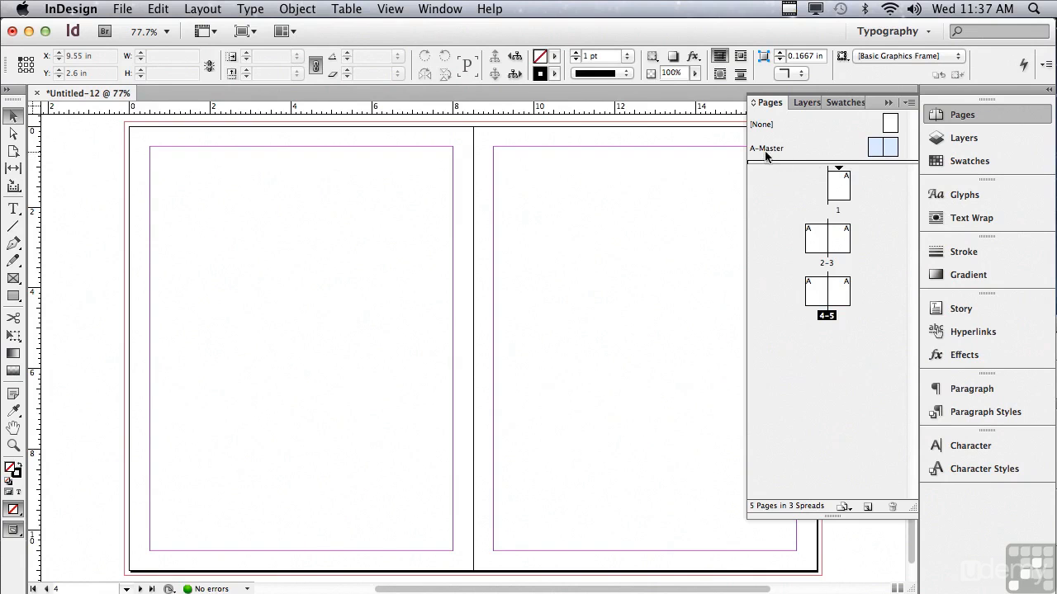
drag(763, 150, 827, 355)
drag(827, 355, 827, 355)
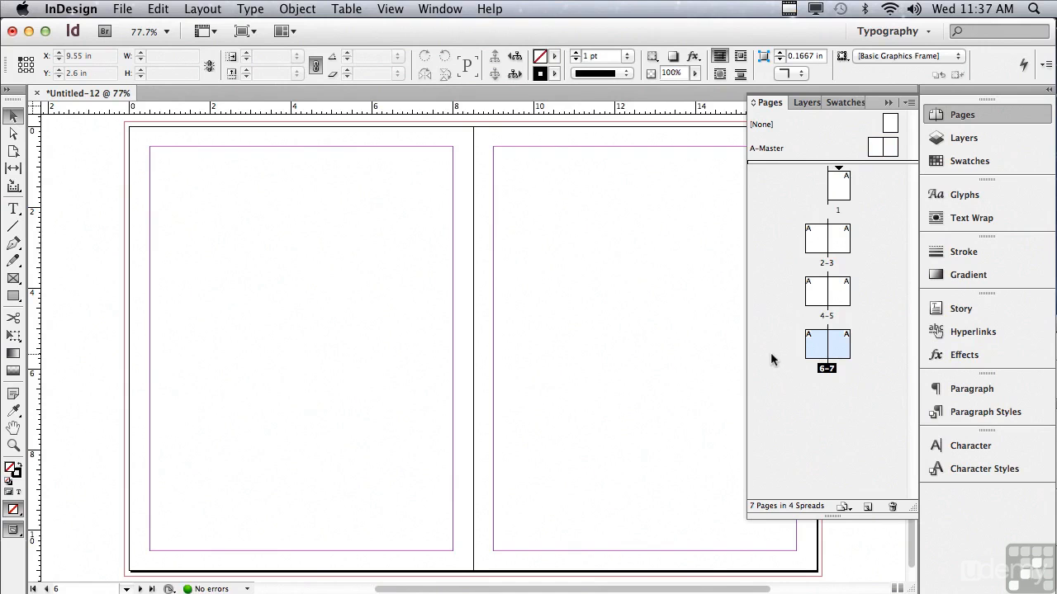
click(867, 507)
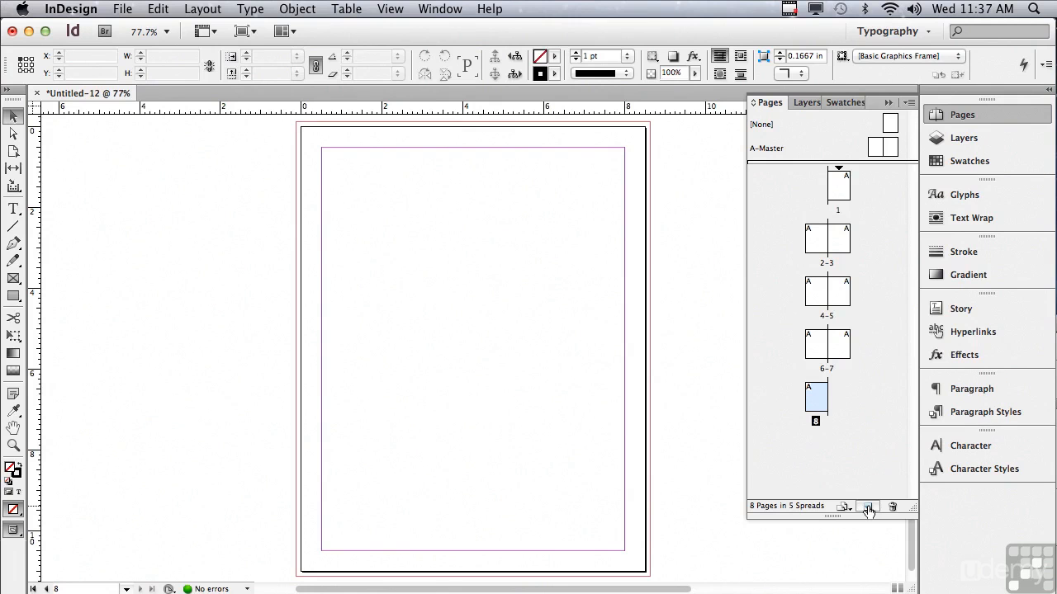
Insert 3 A-Master pages after page 8, first trying the Before Page, At Start of Document and At End of Document positions.
alt+click(868, 508)
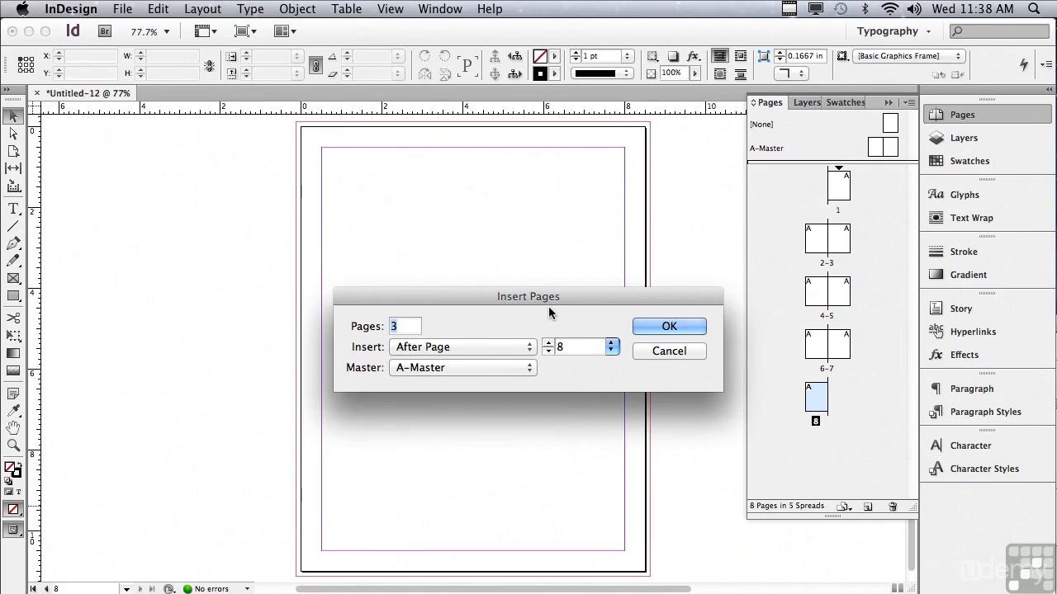
click(400, 330)
click(453, 349)
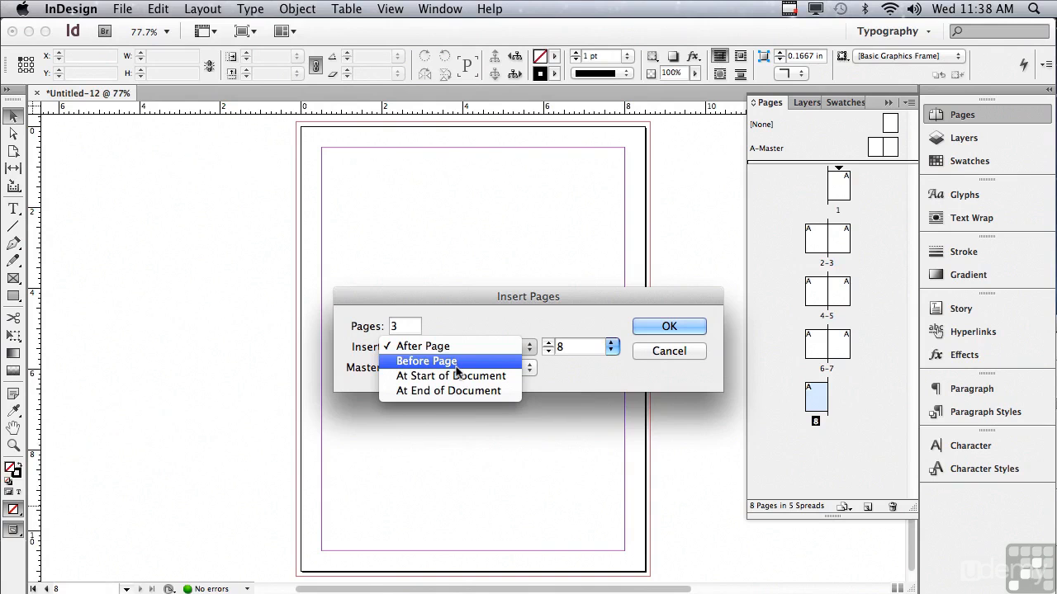
click(455, 366)
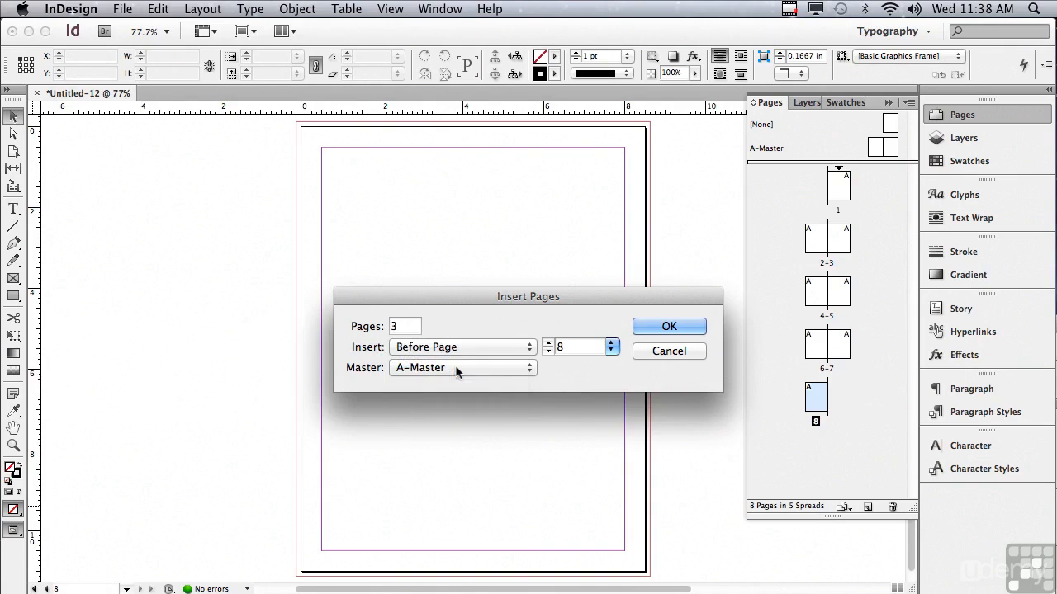
click(427, 355)
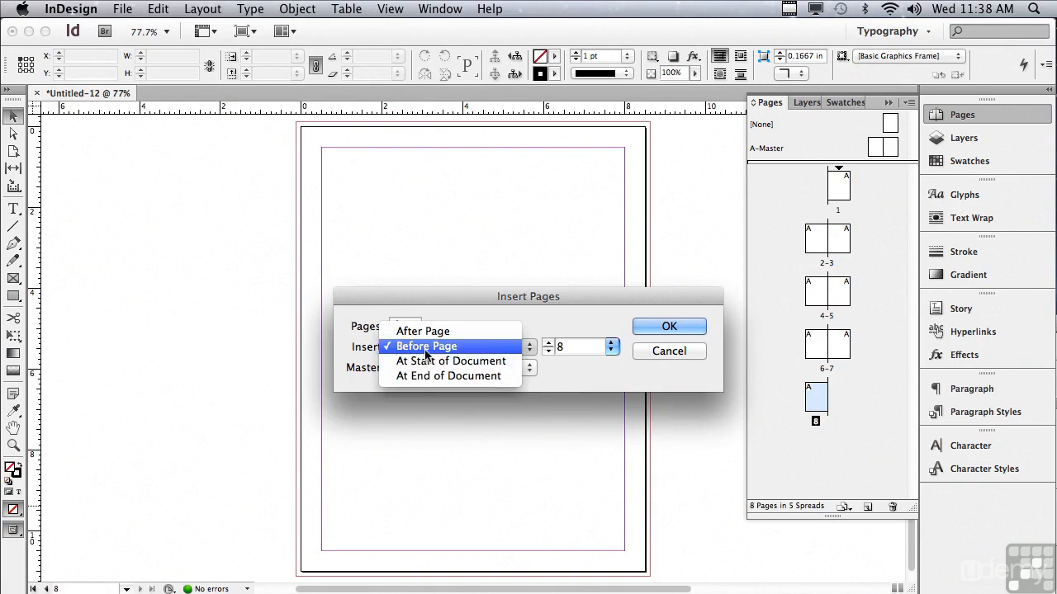
click(427, 362)
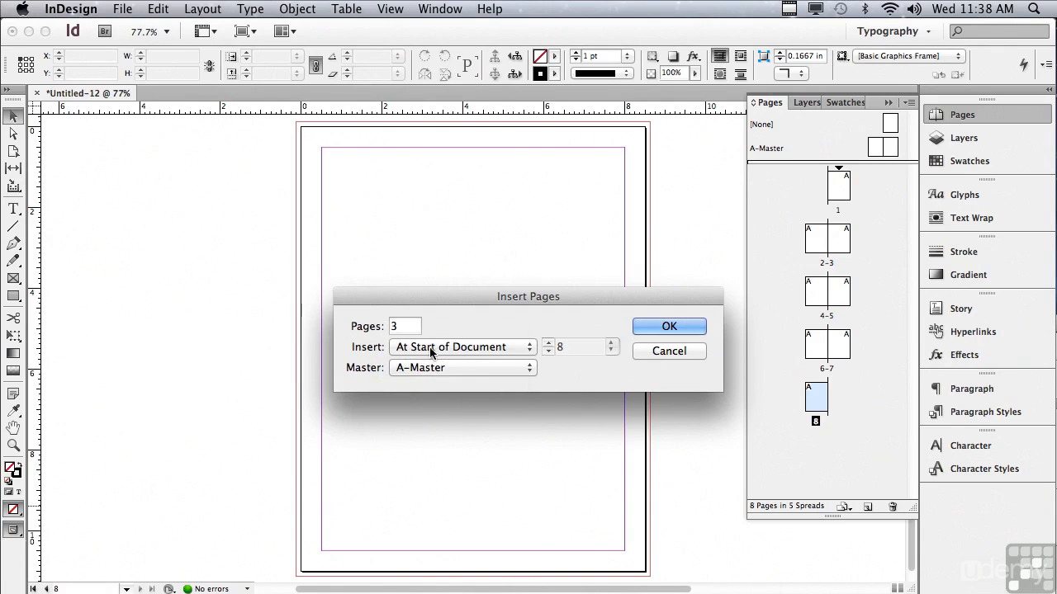
click(431, 348)
click(428, 362)
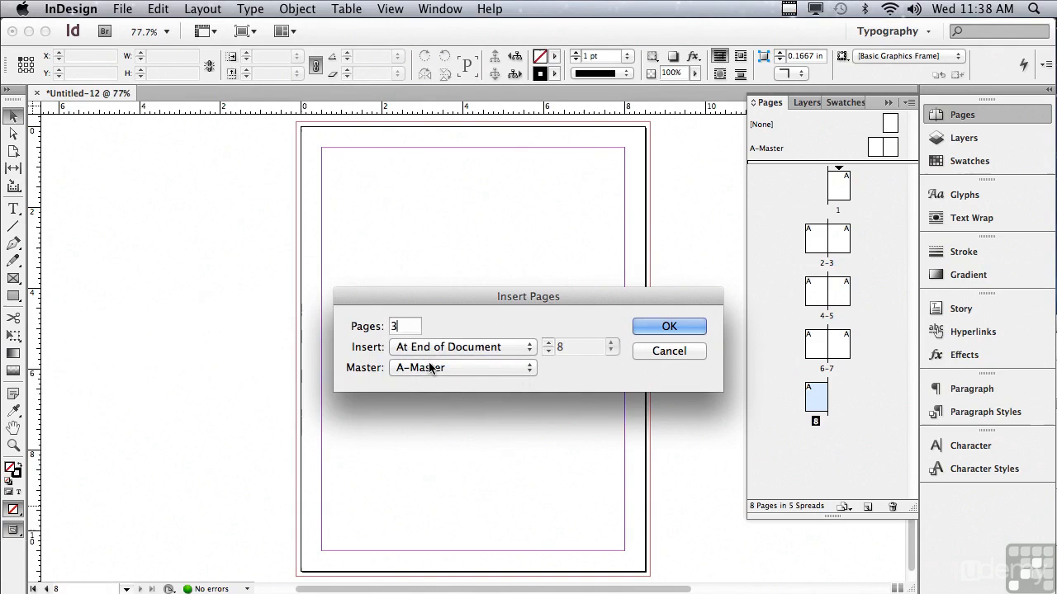
click(432, 348)
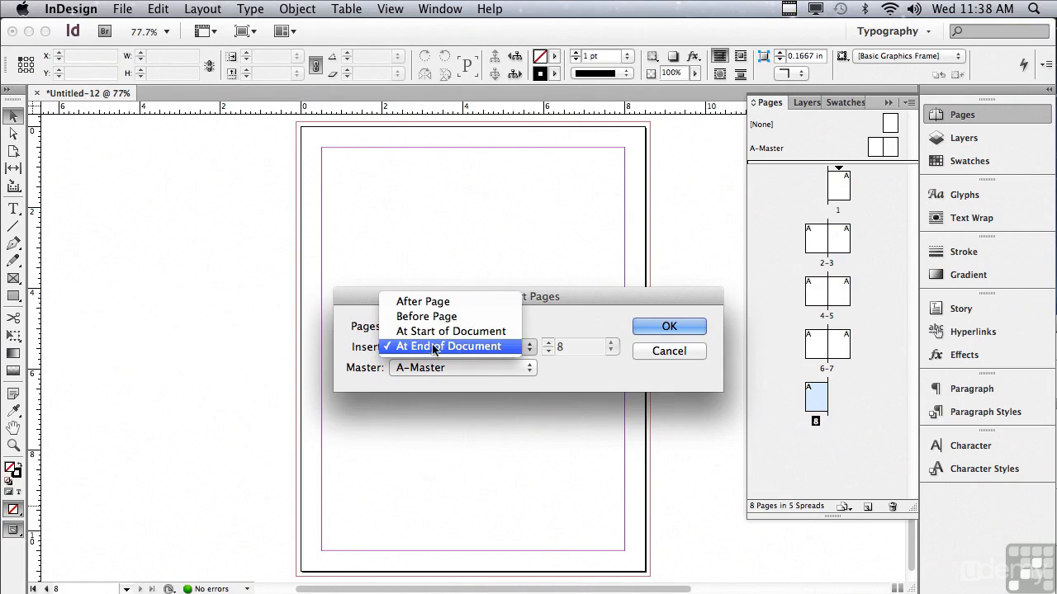
click(435, 302)
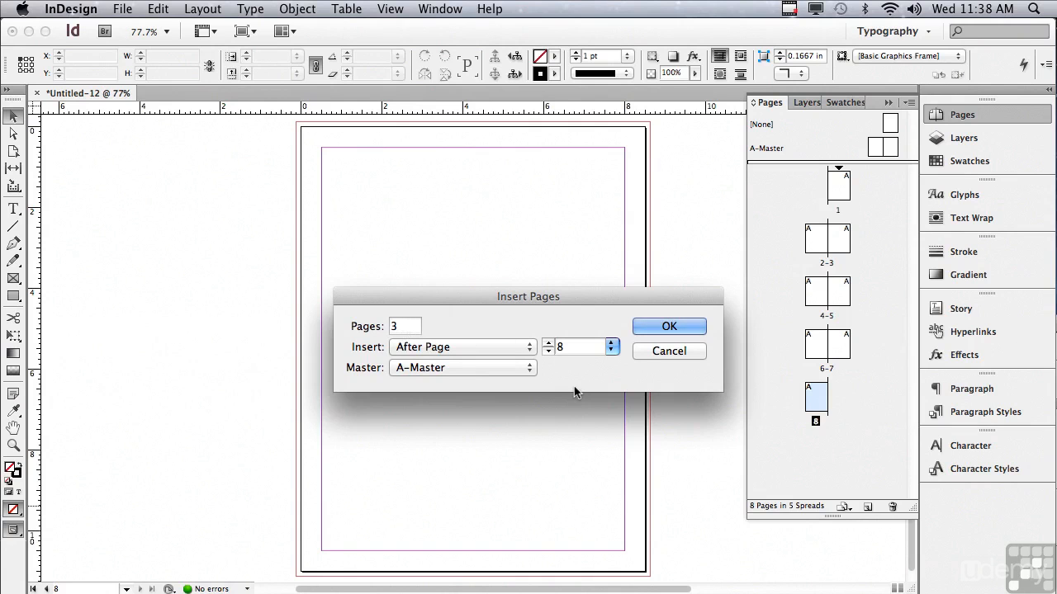
click(647, 328)
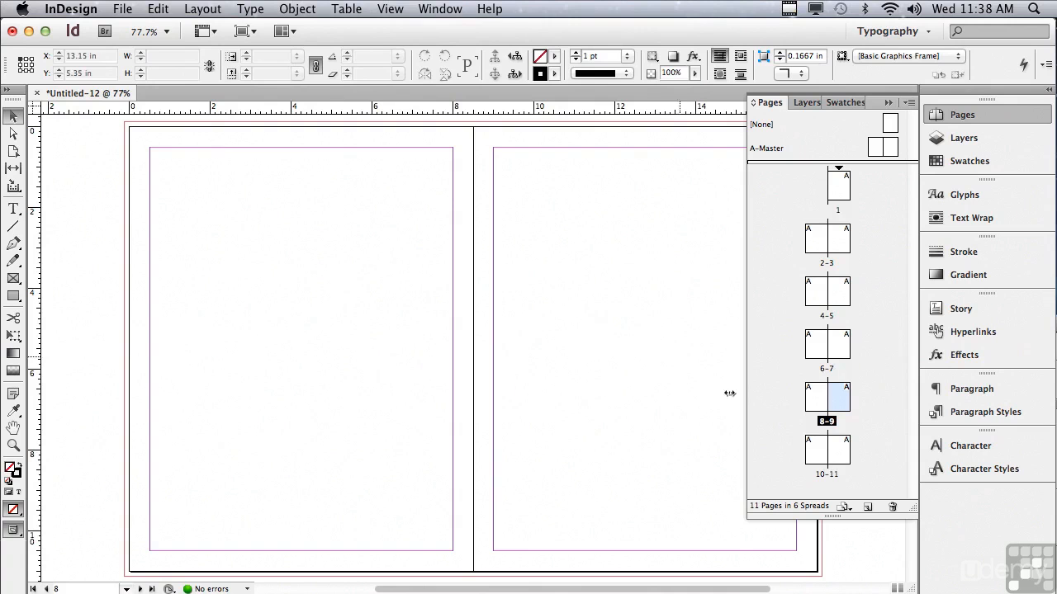
Go to page 11 and insert 1 page after it with the master set to [None].
double_click(840, 457)
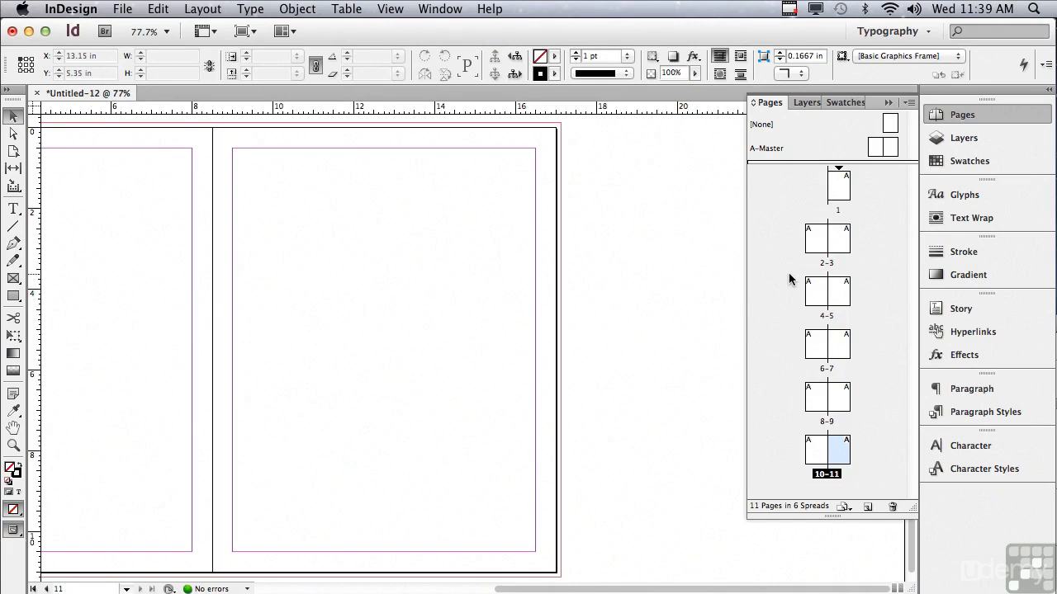
click(909, 103)
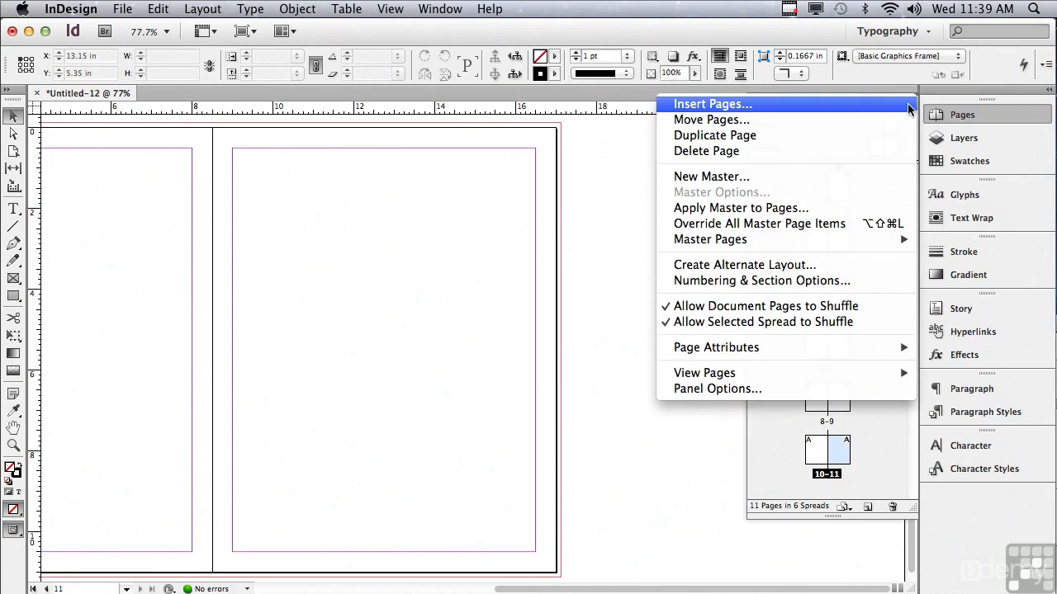
click(836, 112)
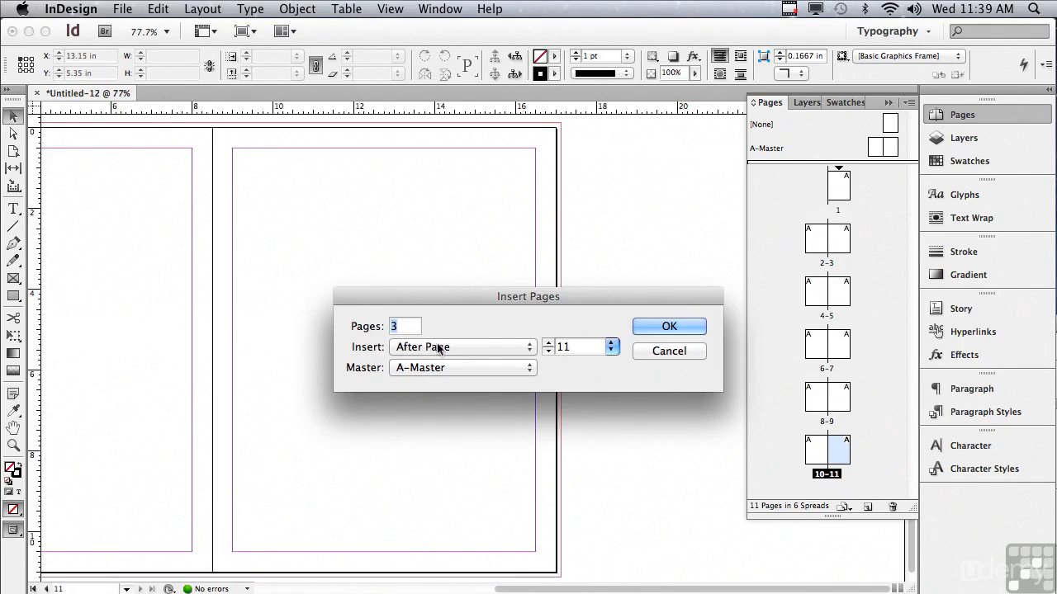
text(1)
click(404, 368)
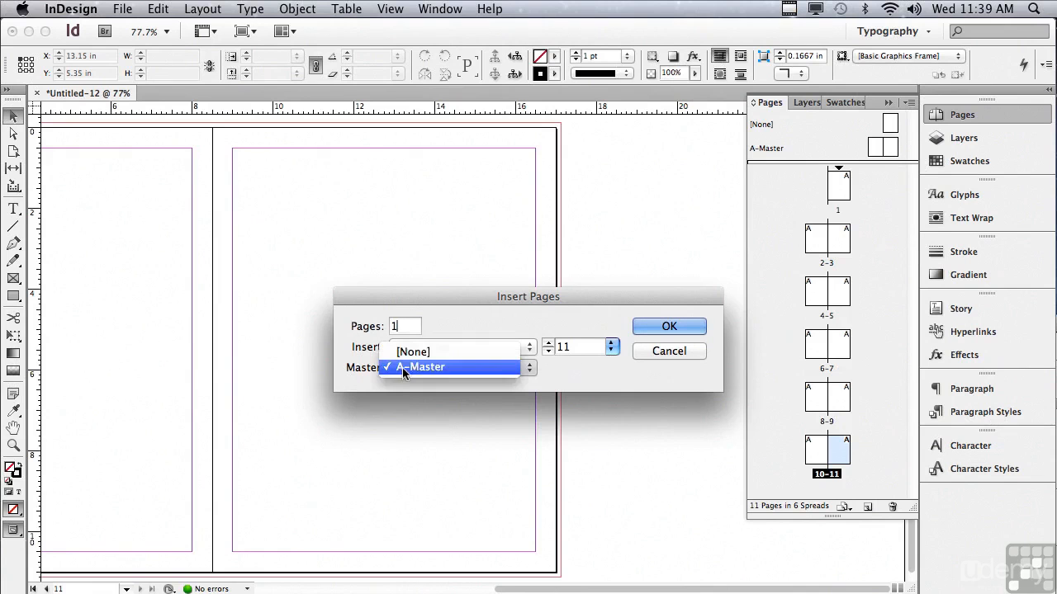
click(404, 354)
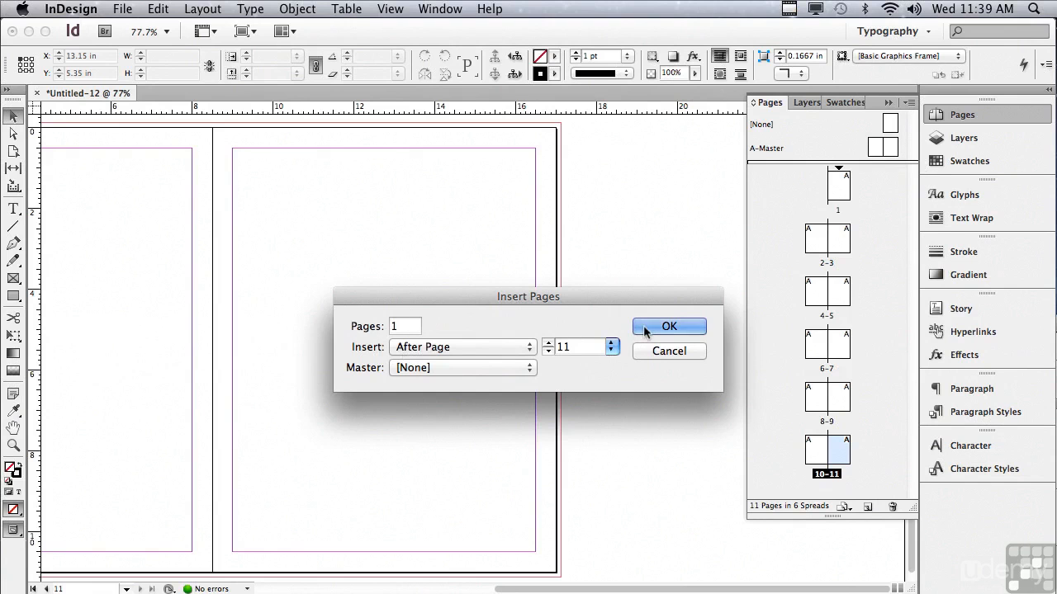
click(668, 327)
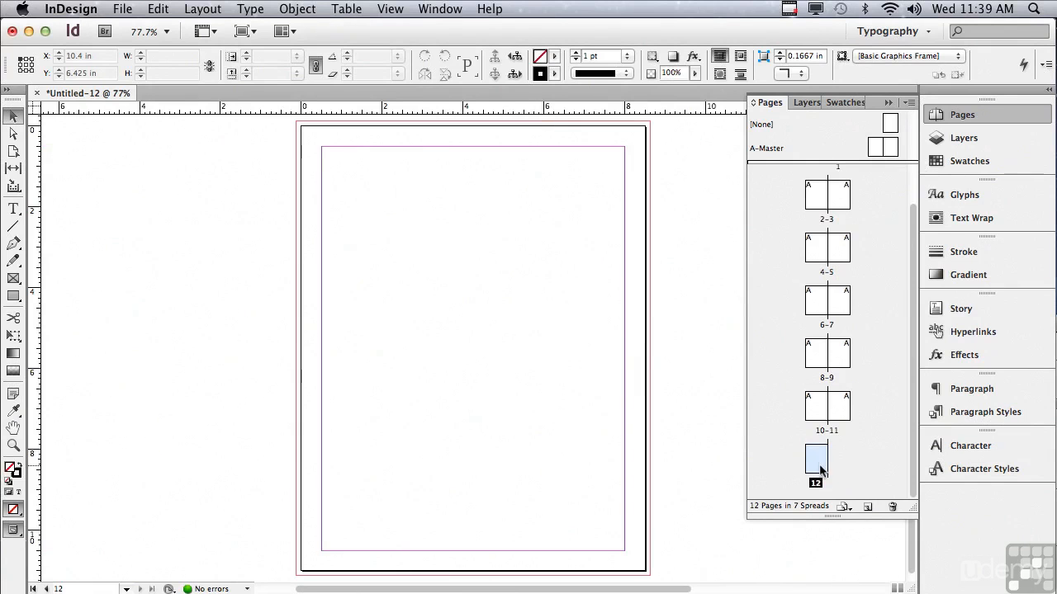